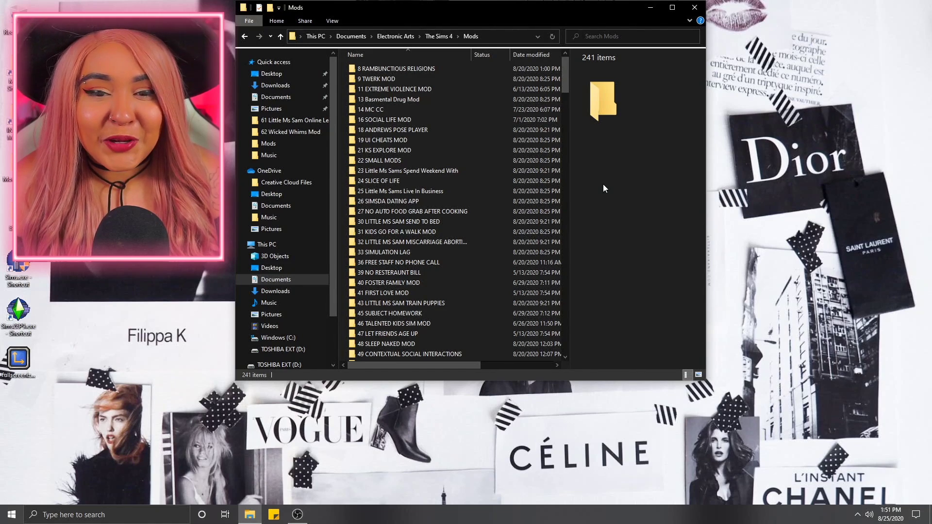
- Maximize the Sims 4 Mods folder window in File Explorer to fill the screen
{"action": "key", "text": "super+Up"}
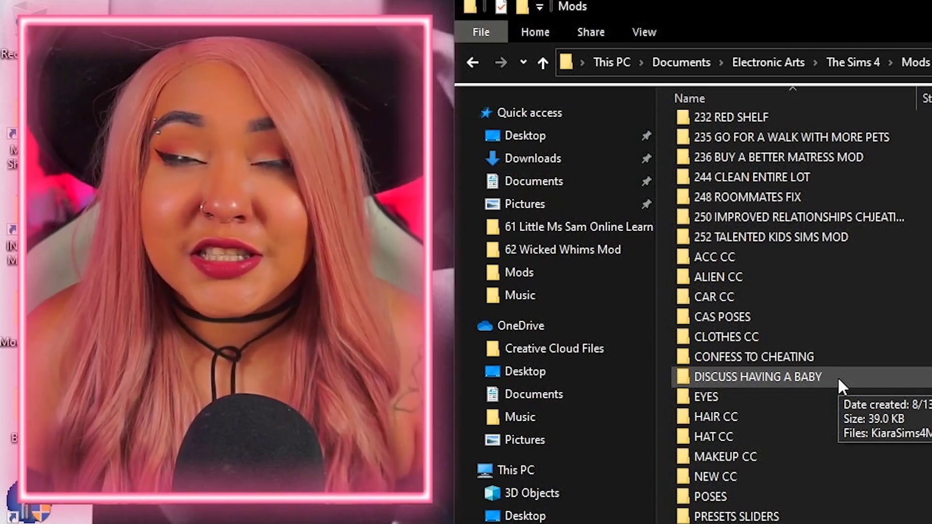
{"action": "left_click", "coordinate": [757, 476]}
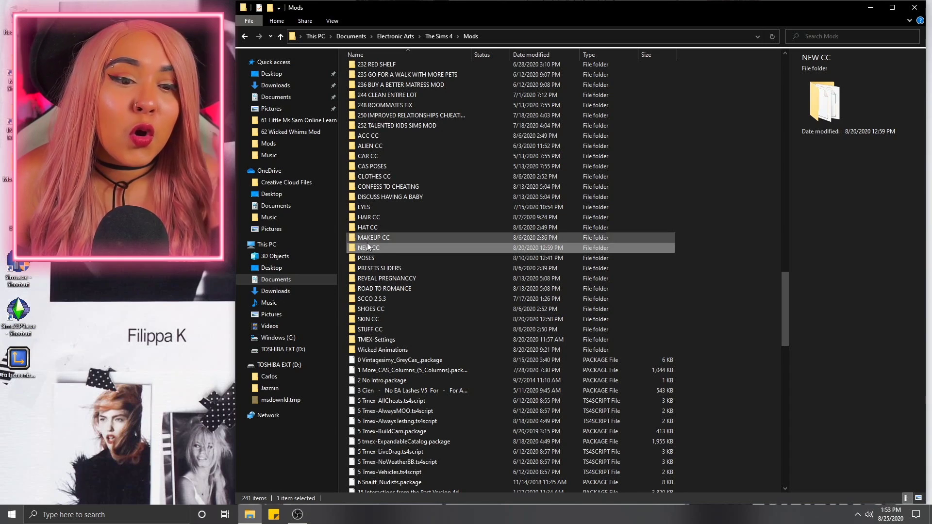
{"action": "mouse_move", "coordinate": [367, 247]}
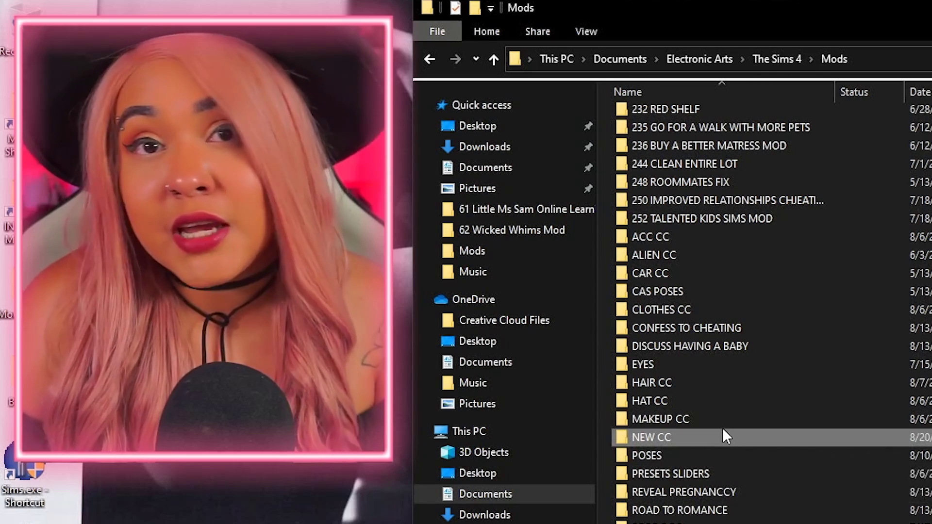
{"action": "mouse_move", "coordinate": [723, 431]}
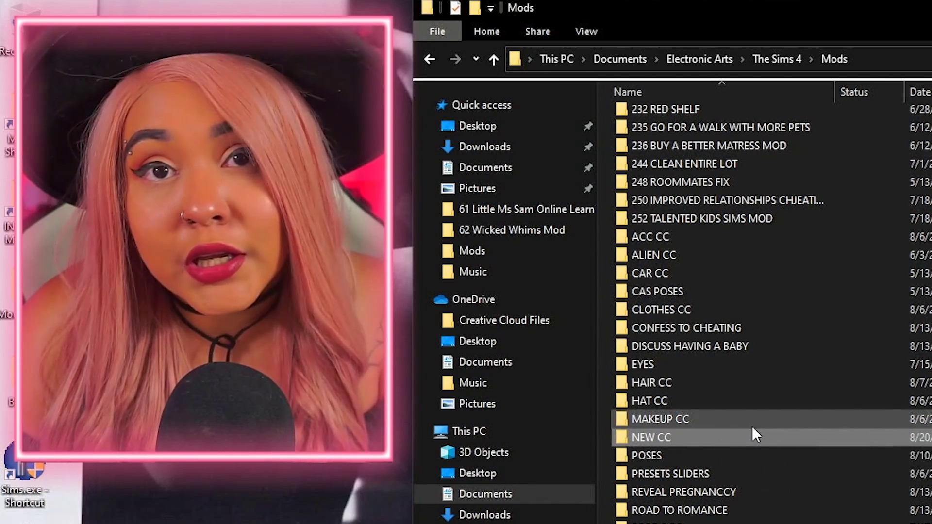
{"action": "mouse_move", "coordinate": [670, 444]}
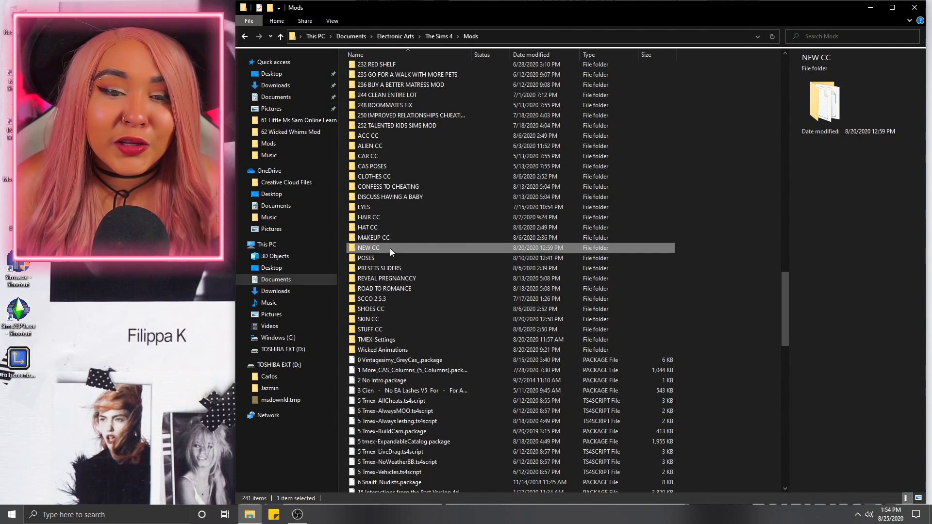
{"action": "mouse_move", "coordinate": [389, 248]}
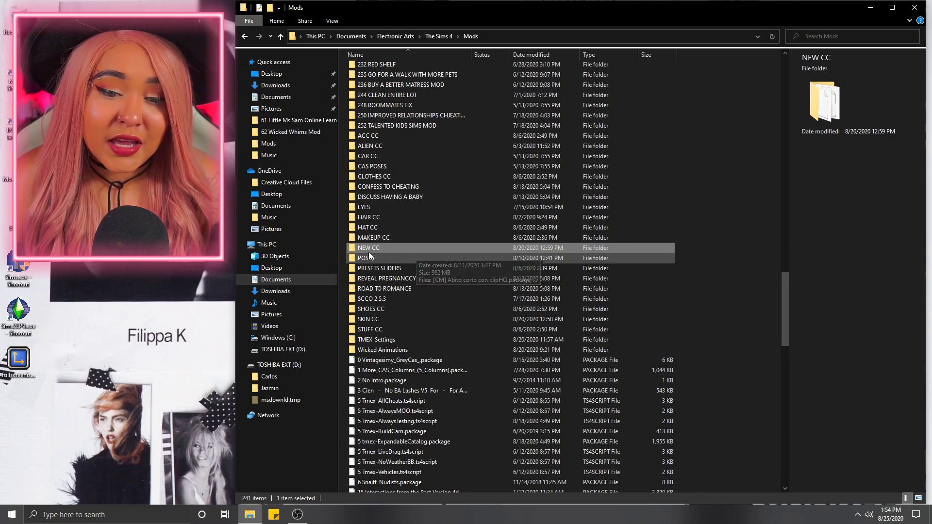
{"action": "mouse_move", "coordinate": [387, 215]}
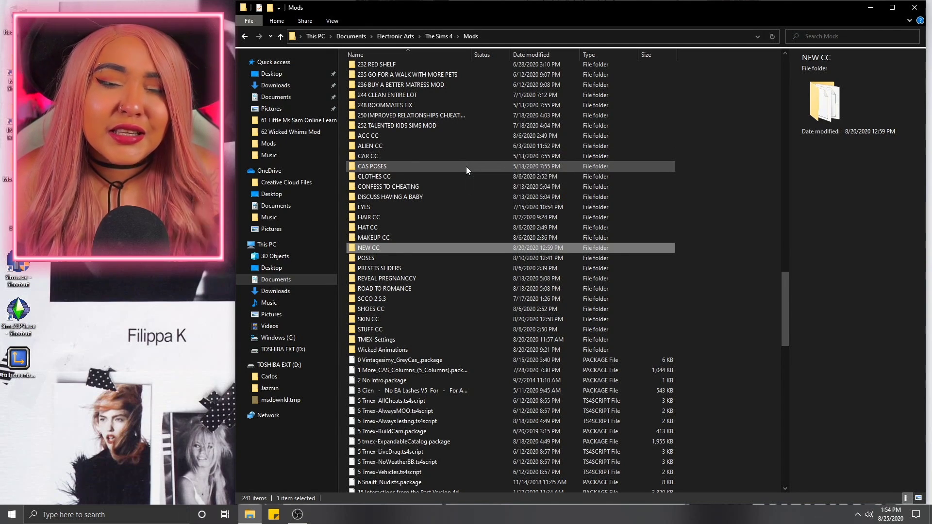
{"action": "mouse_move", "coordinate": [475, 173]}
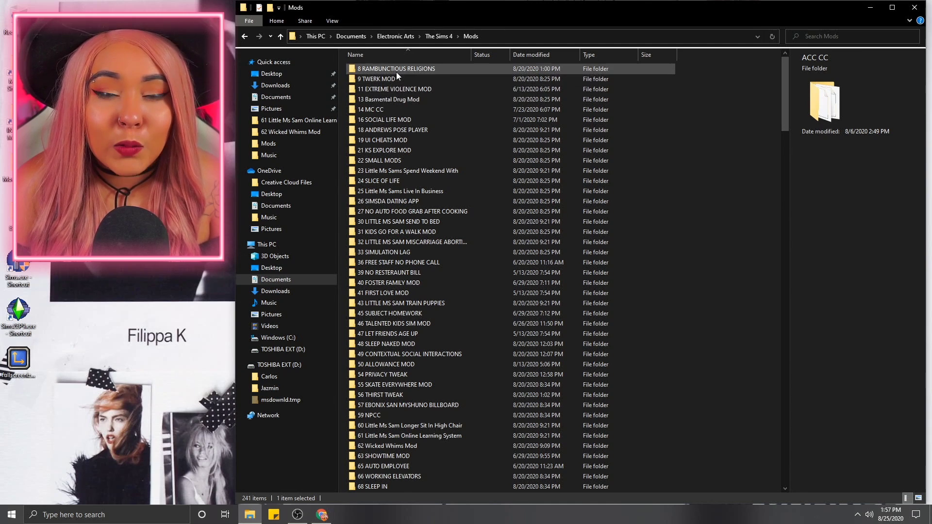
- Select the 8 RAMBUNCTIOUS RELIGIONS and 9 TWERK MOD folders, then maximize the MY MODS doc
{"action": "left_click", "coordinate": [395, 68]}
{"action": "left_click", "coordinate": [768, 60]}
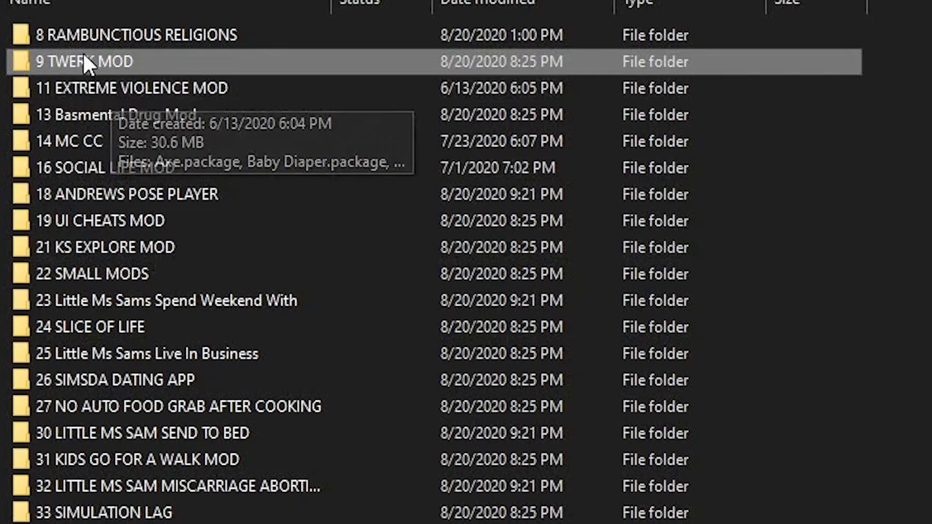
{"action": "left_click", "coordinate": [376, 79]}
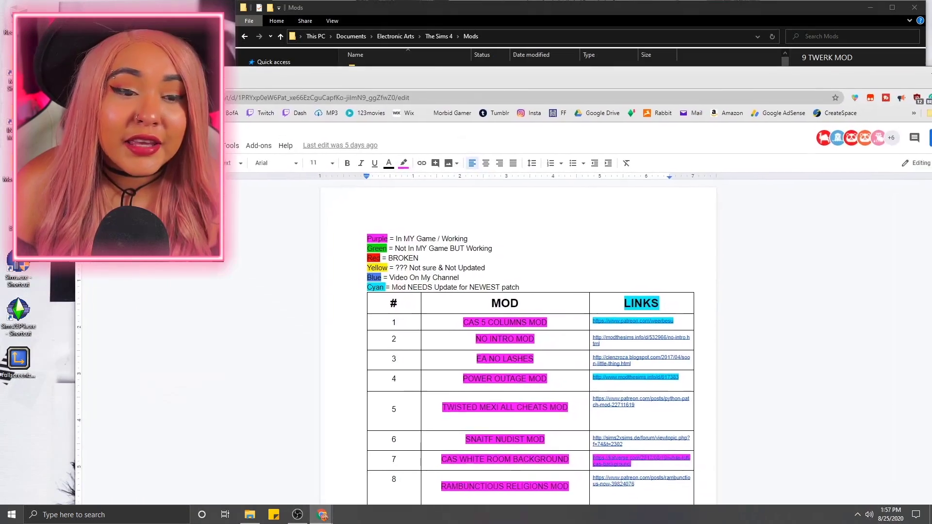
{"action": "left_click_drag", "start_coordinate": [240, 78], "coordinate": [164, 5]}
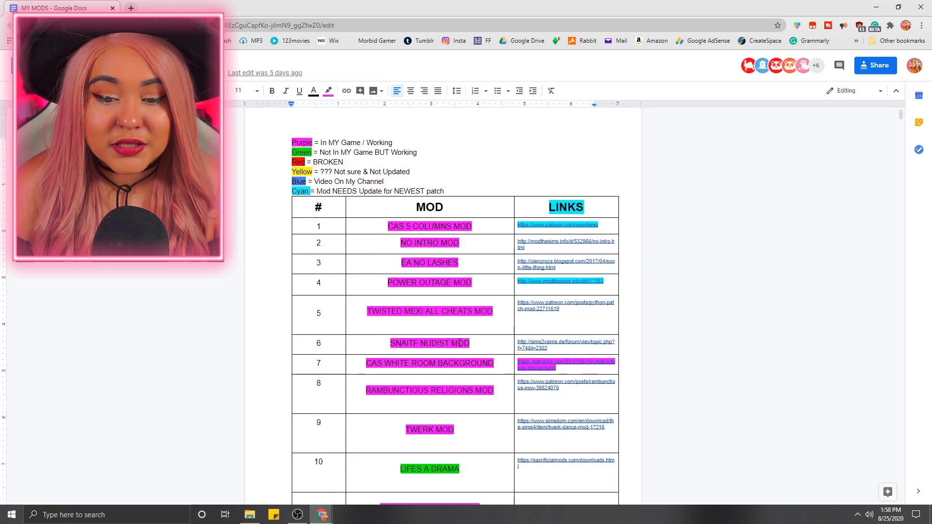
{"action": "mouse_move", "coordinate": [900, 115]}
{"action": "left_mouse_down"}
{"action": "mouse_move", "coordinate": [888, 450]}
{"action": "mouse_move", "coordinate": [904, 110]}
{"action": "left_mouse_up"}
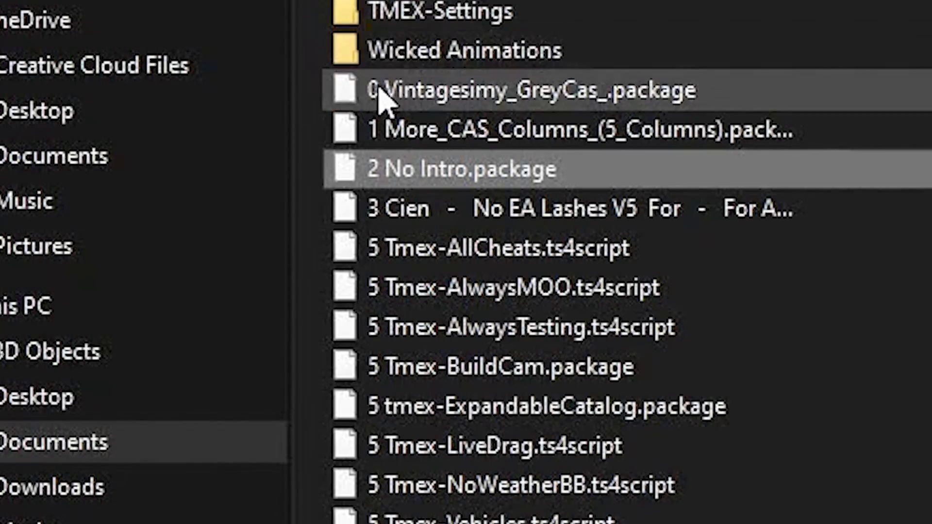
{"action": "left_click", "coordinate": [623, 204]}
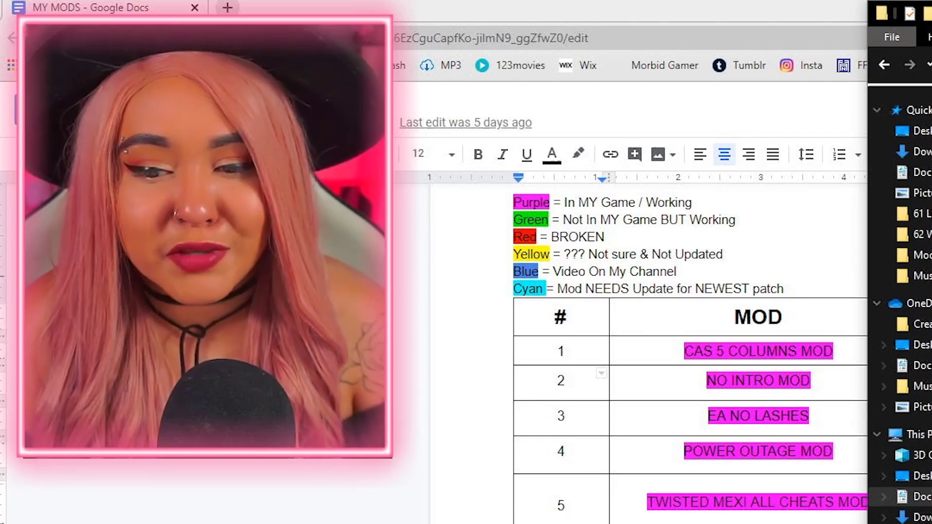
{"action": "left_click", "coordinate": [873, 164]}
{"action": "left_click", "coordinate": [631, 222]}
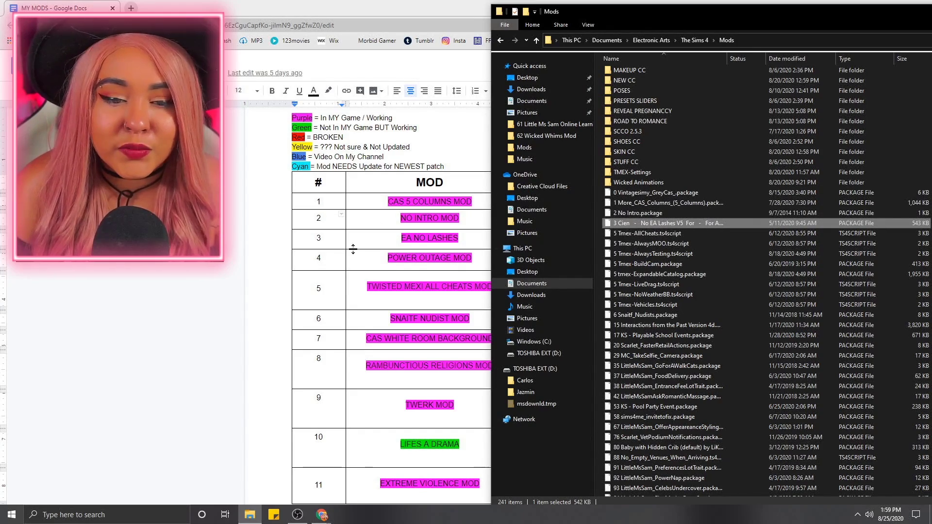
{"action": "left_click", "coordinate": [396, 233]}
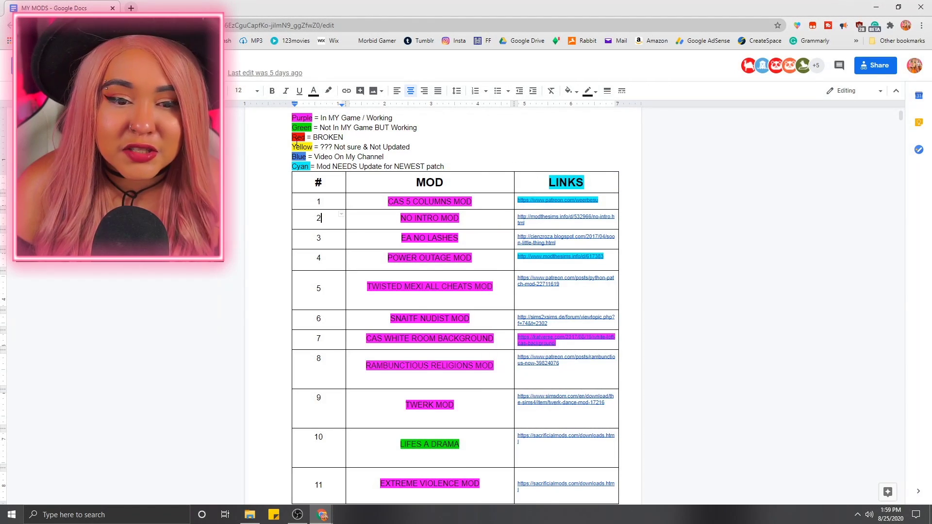
{"action": "scroll", "coordinate": [395, 233], "scroll_direction": "down", "scroll_amount": 3}
{"action": "scroll", "coordinate": [396, 233], "scroll_direction": "up", "scroll_amount": 4}
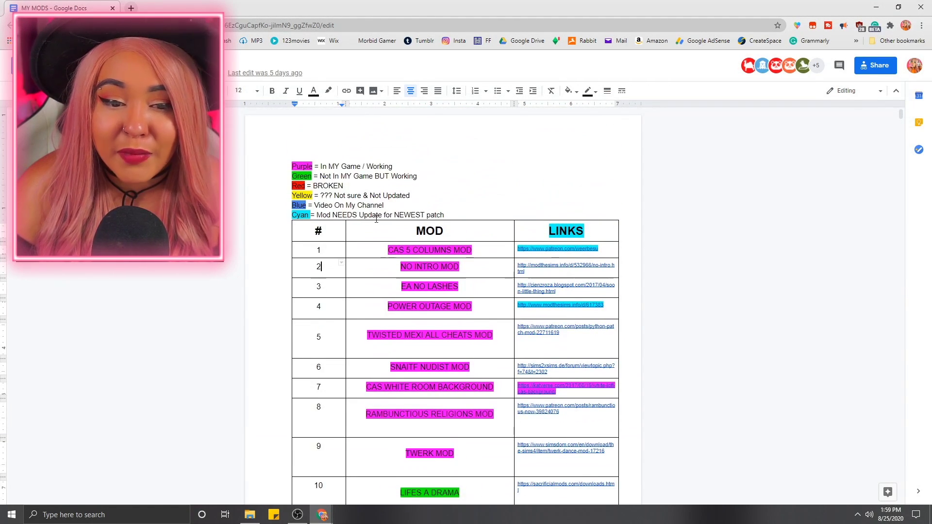
{"action": "left_click_drag", "start_coordinate": [290, 165], "coordinate": [393, 164]}
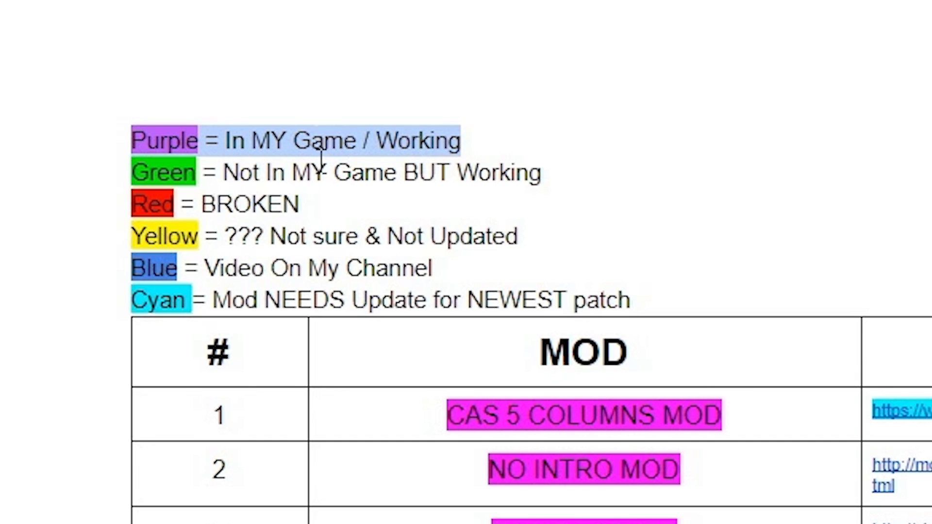
{"action": "left_click", "coordinate": [313, 146]}
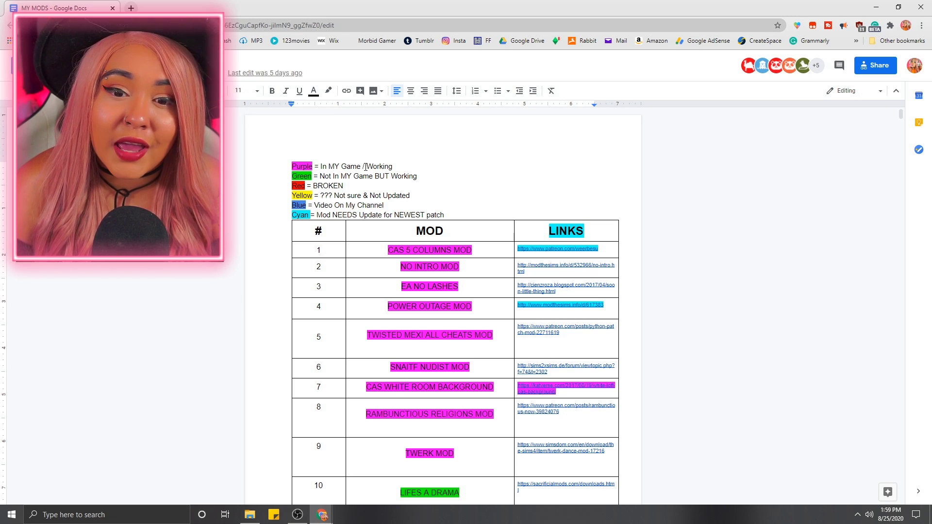
{"action": "left_click", "coordinate": [370, 249]}
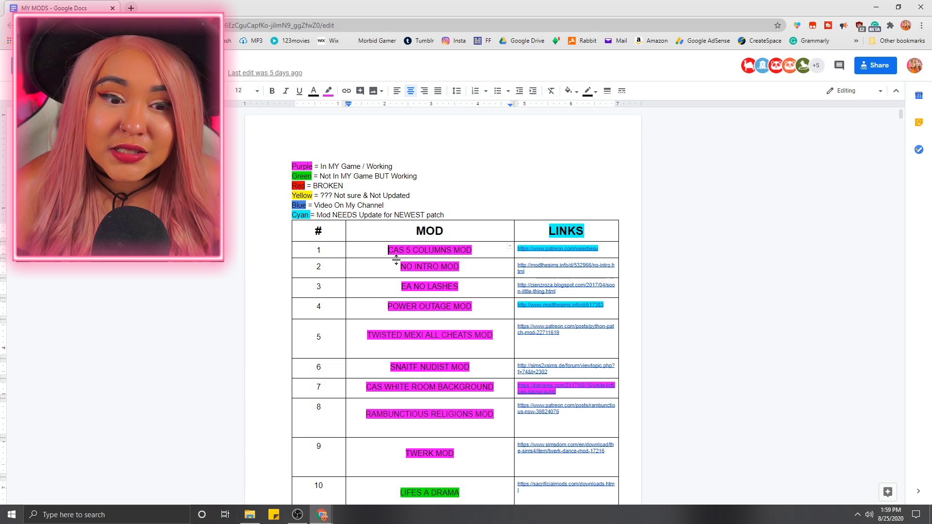
{"action": "left_click_drag", "start_coordinate": [384, 248], "coordinate": [457, 249]}
{"action": "left_click", "coordinate": [480, 252]}
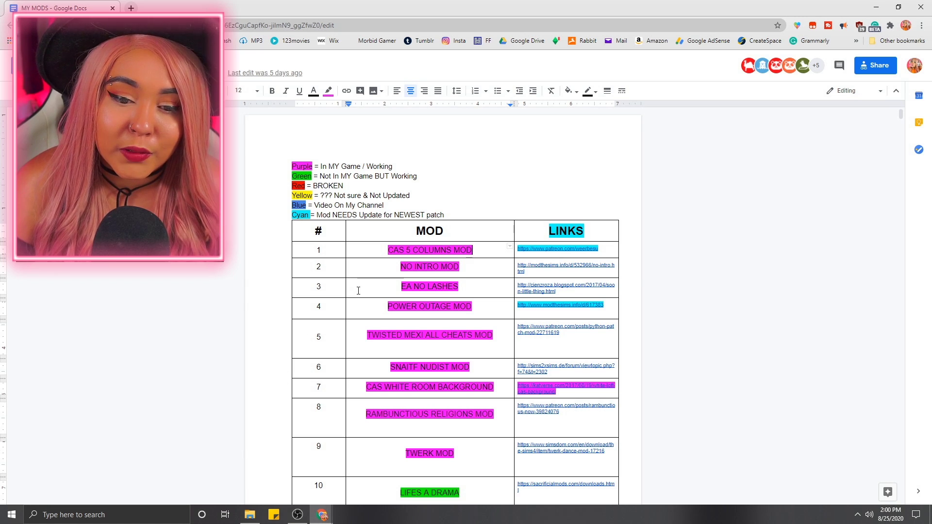
- Select mod names in rows 1–8 and row 10's LIFES A DRAMA, ending on GET TO CHURCH MOD
{"action": "left_click_drag", "start_coordinate": [371, 249], "coordinate": [480, 415]}
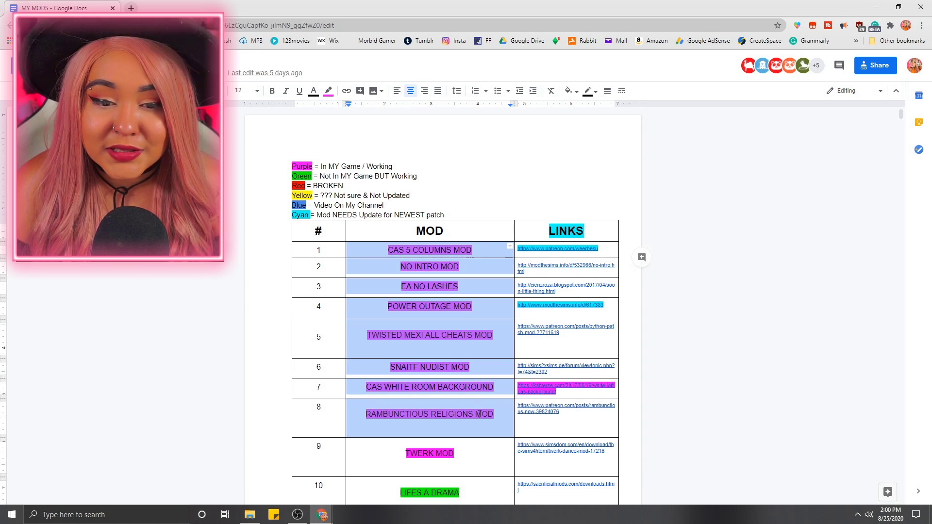
{"action": "left_click", "coordinate": [317, 175]}
{"action": "scroll", "coordinate": [327, 196], "scroll_direction": "down", "scroll_amount": 2}
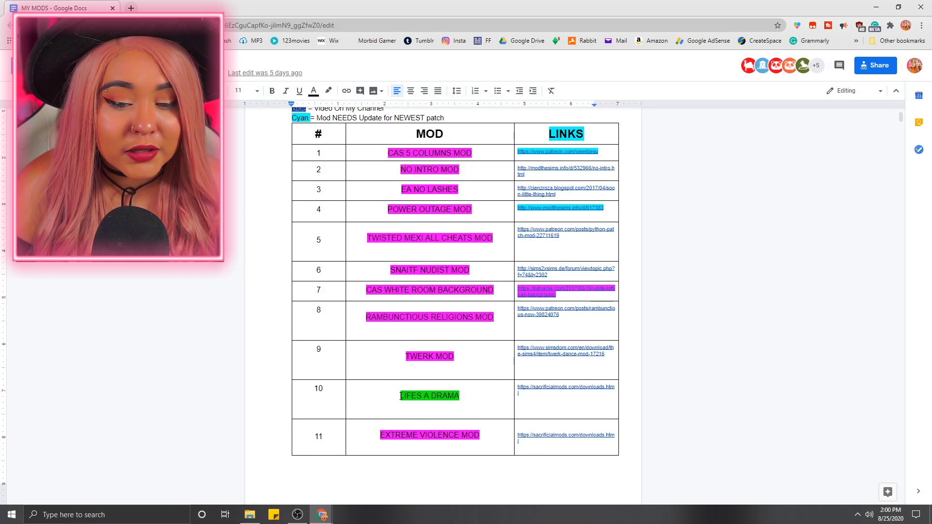
{"action": "left_click_drag", "start_coordinate": [401, 395], "coordinate": [489, 396]}
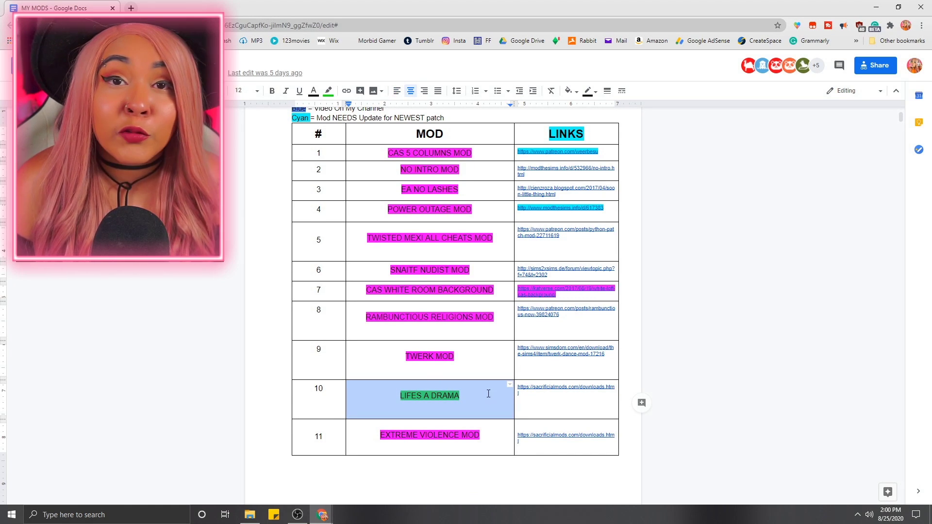
{"action": "scroll", "coordinate": [469, 379], "scroll_direction": "up", "scroll_amount": 2}
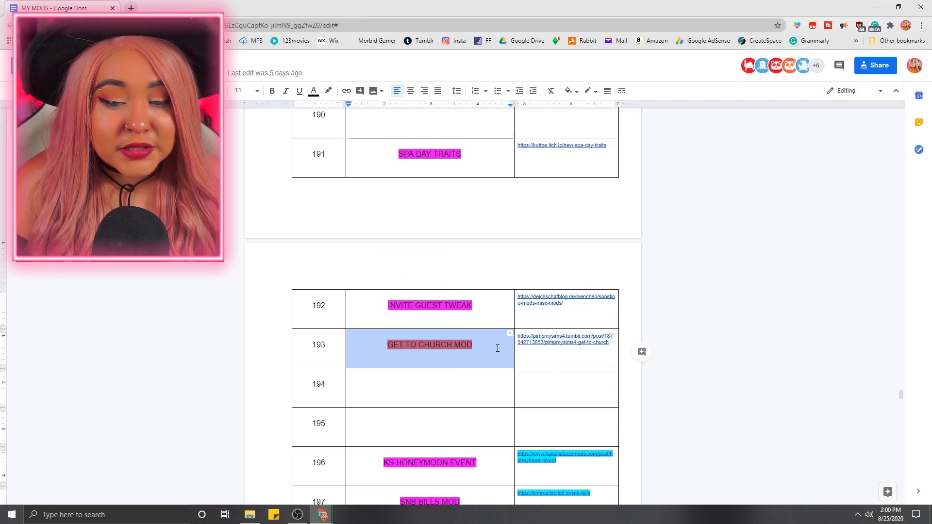
{"action": "left_click", "coordinate": [498, 348]}
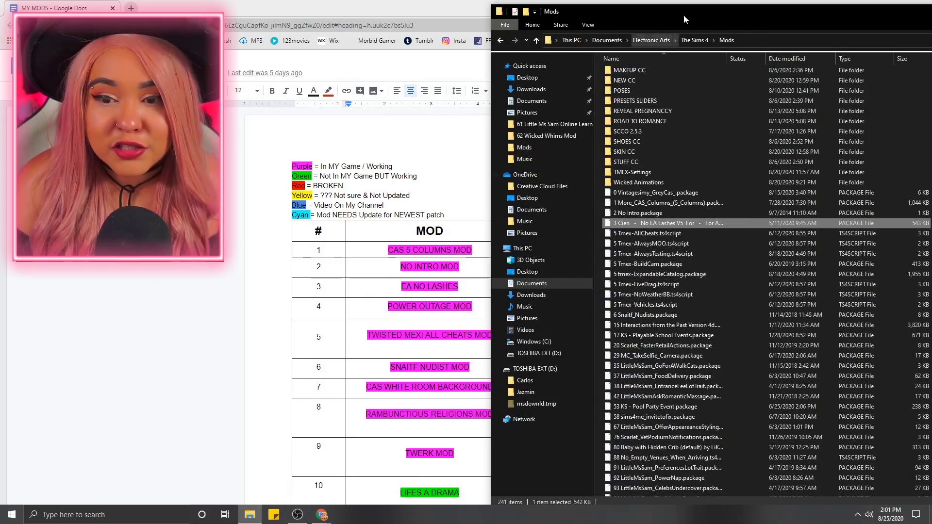
- Bring the Mods folder over the document and select 210 Zero_HigherScholarships.package
{"action": "left_click_drag", "start_coordinate": [684, 14], "coordinate": [518, 43]}
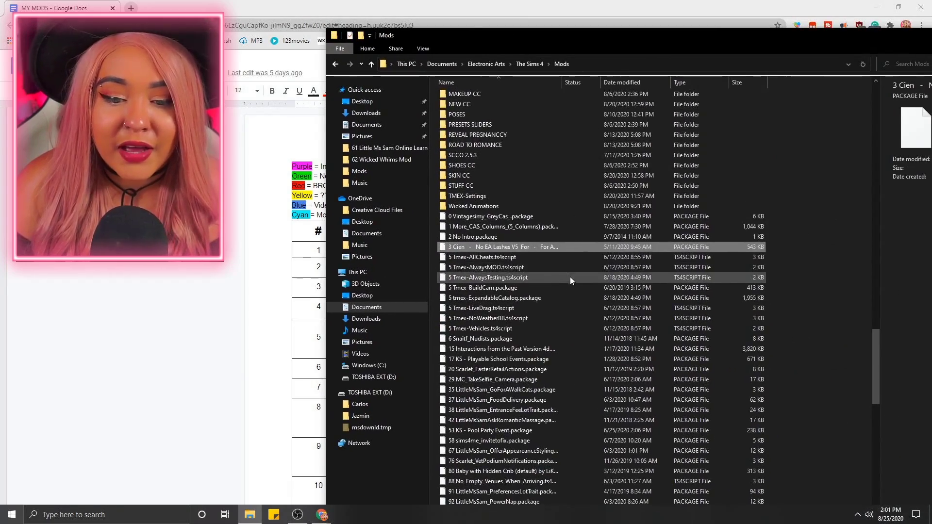
{"action": "scroll", "coordinate": [573, 278], "scroll_direction": "down", "scroll_amount": 20}
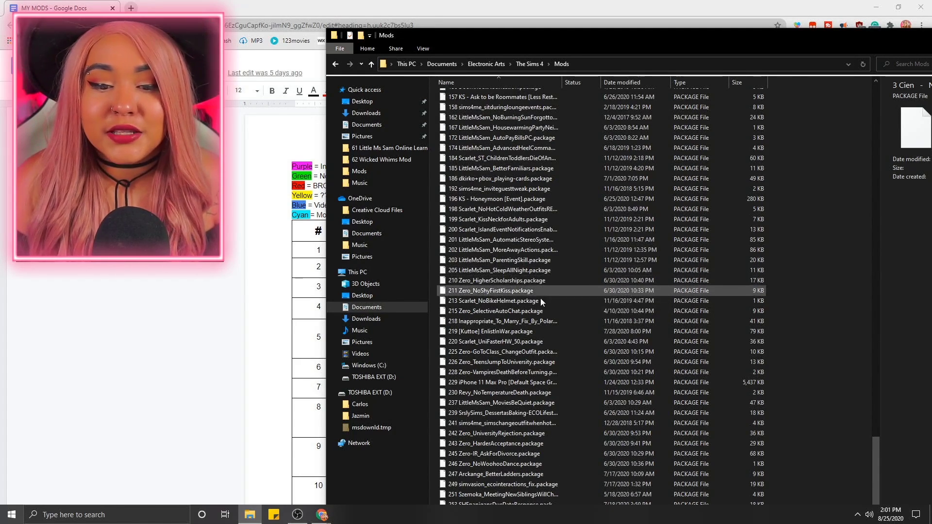
{"action": "left_click", "coordinate": [466, 280]}
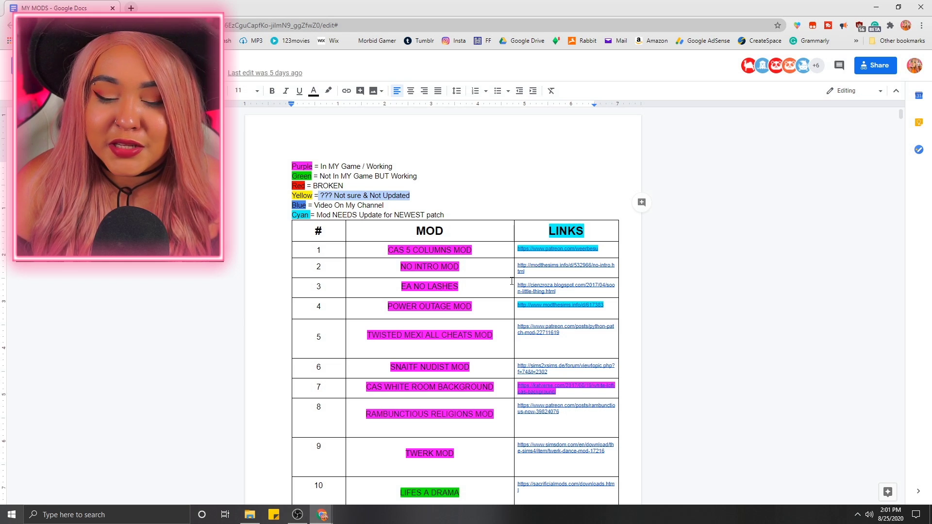
- Scroll through the MY MODS table from the Blue legend line down to select row 13's number
{"action": "scroll", "coordinate": [513, 280], "scroll_direction": "down", "scroll_amount": 4}
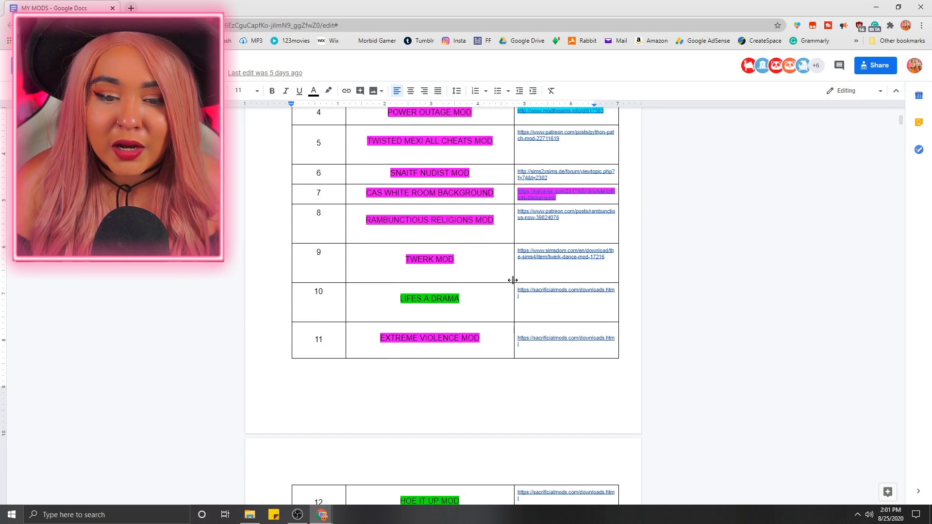
{"action": "scroll", "coordinate": [512, 280], "scroll_direction": "down", "scroll_amount": 8}
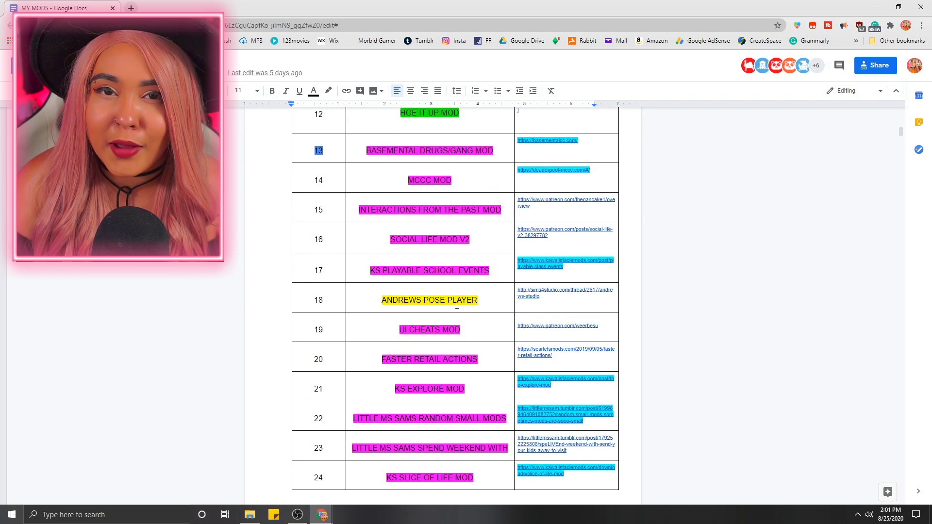
{"action": "scroll", "coordinate": [456, 305], "scroll_direction": "down", "scroll_amount": 5}
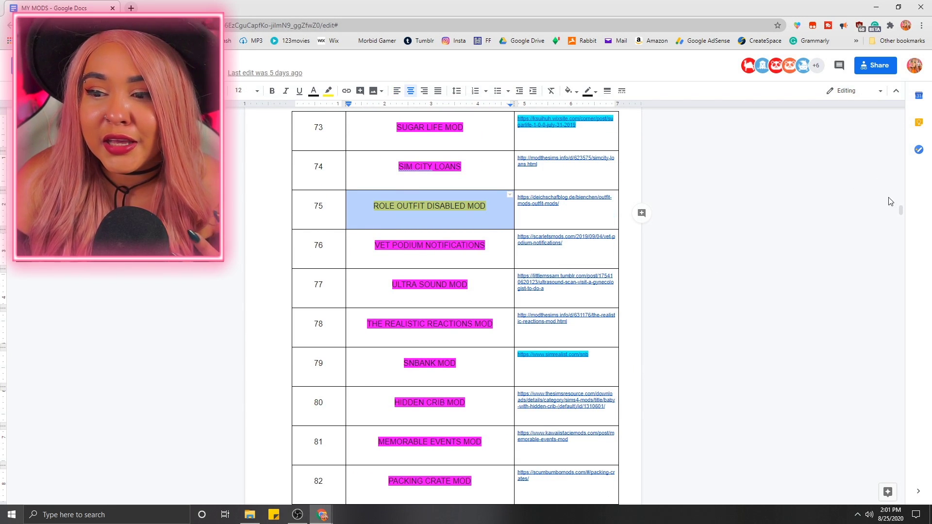
{"action": "left_click_drag", "start_coordinate": [900, 210], "coordinate": [900, 114]}
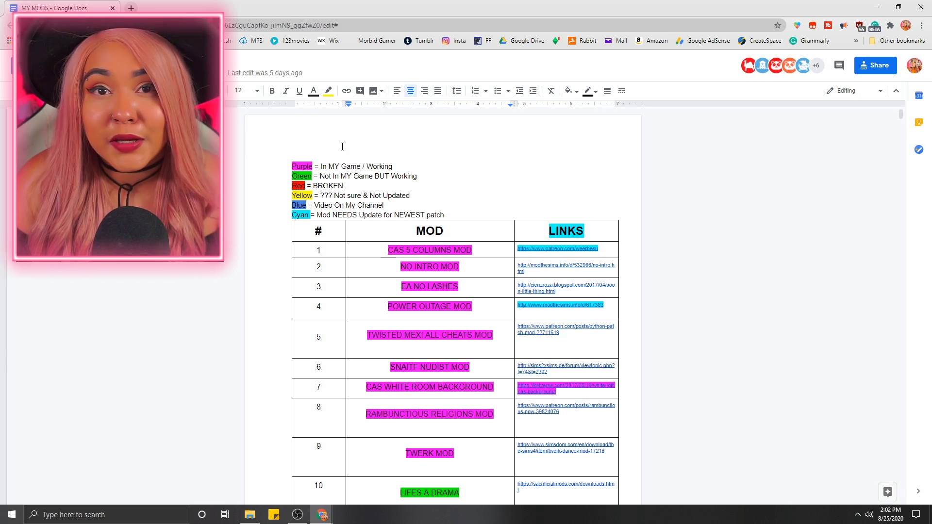
{"action": "scroll", "coordinate": [342, 147], "scroll_direction": "down", "scroll_amount": 1}
{"action": "left_click", "coordinate": [305, 156]}
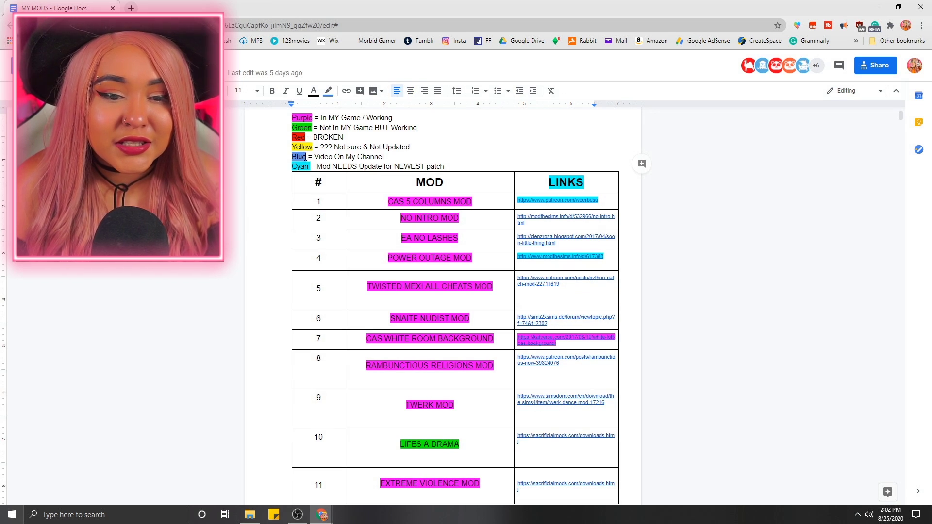
{"action": "scroll", "coordinate": [322, 308], "scroll_direction": "down", "scroll_amount": 10}
{"action": "double_click", "coordinate": [316, 196]}
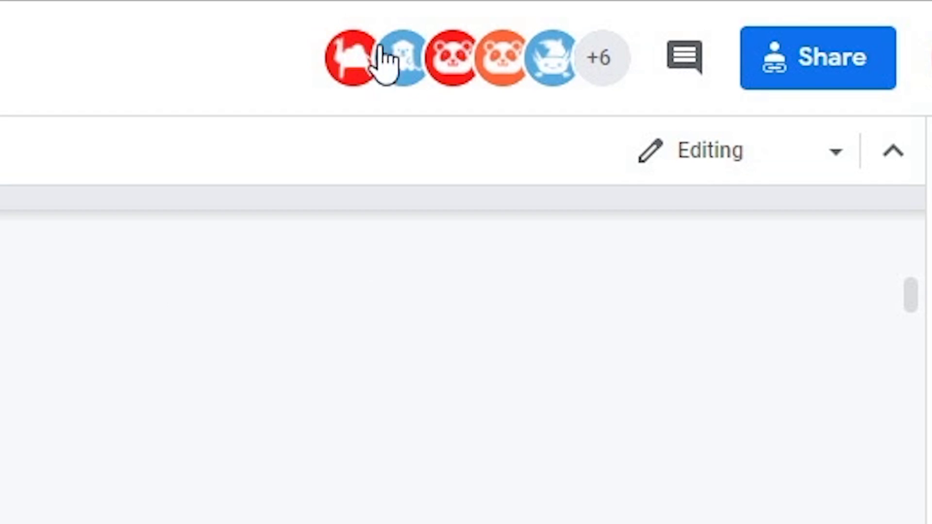
{"action": "left_click", "coordinate": [603, 58]}
{"action": "left_click", "coordinate": [604, 59]}
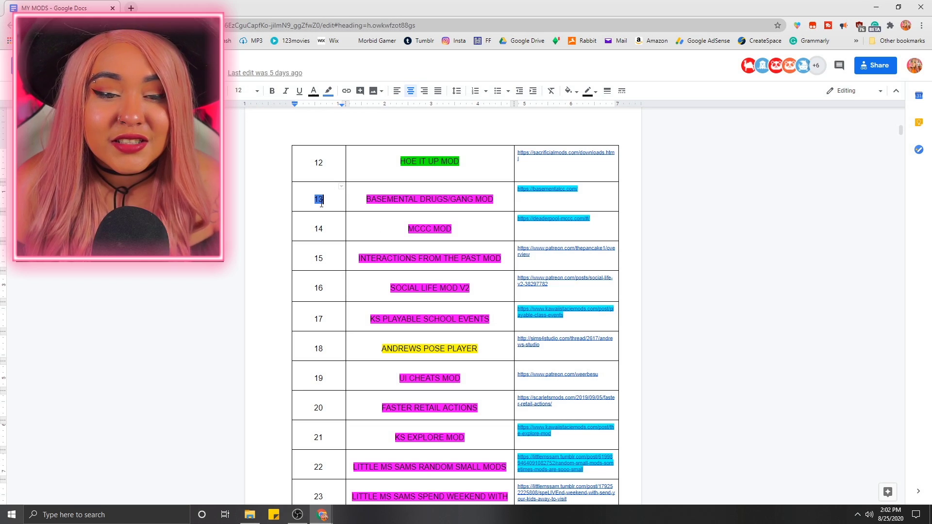
{"action": "left_click_drag", "start_coordinate": [322, 200], "coordinate": [509, 195]}
{"action": "left_click_drag", "start_coordinate": [379, 202], "coordinate": [320, 199]}
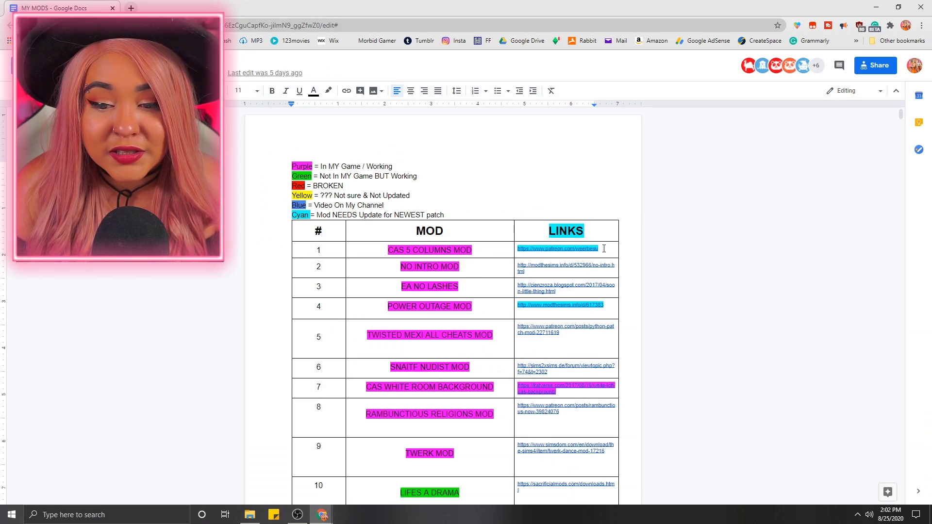
- Open row 1's CAS 5 COLUMNS MOD Patreon link in a new tab from its preview
{"action": "left_click", "coordinate": [604, 248]}
{"action": "left_click", "coordinate": [436, 252]}
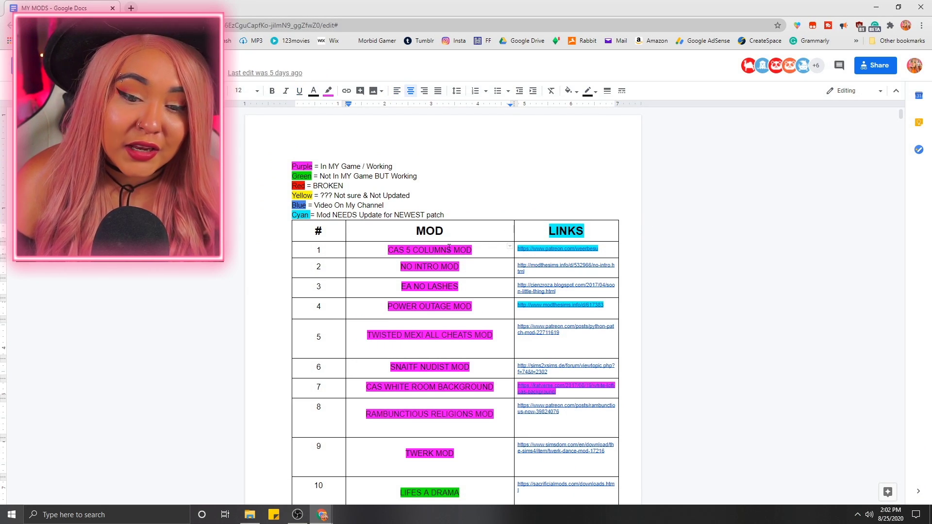
{"action": "triple_click", "coordinate": [584, 250]}
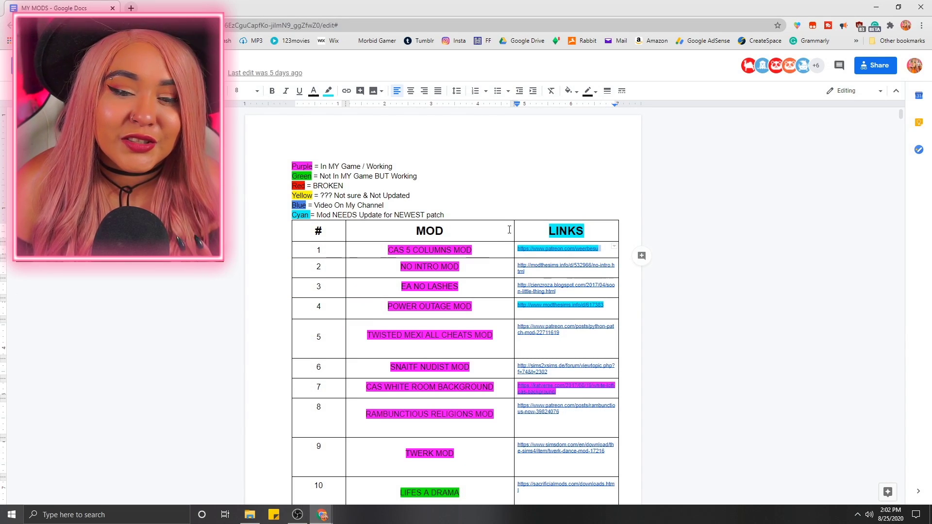
{"action": "left_click", "coordinate": [420, 286]}
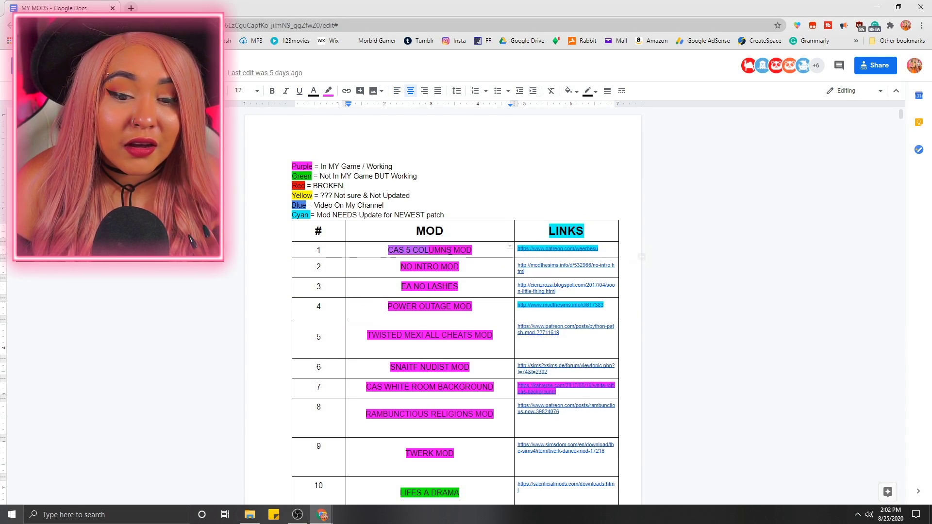
{"action": "left_click", "coordinate": [537, 248]}
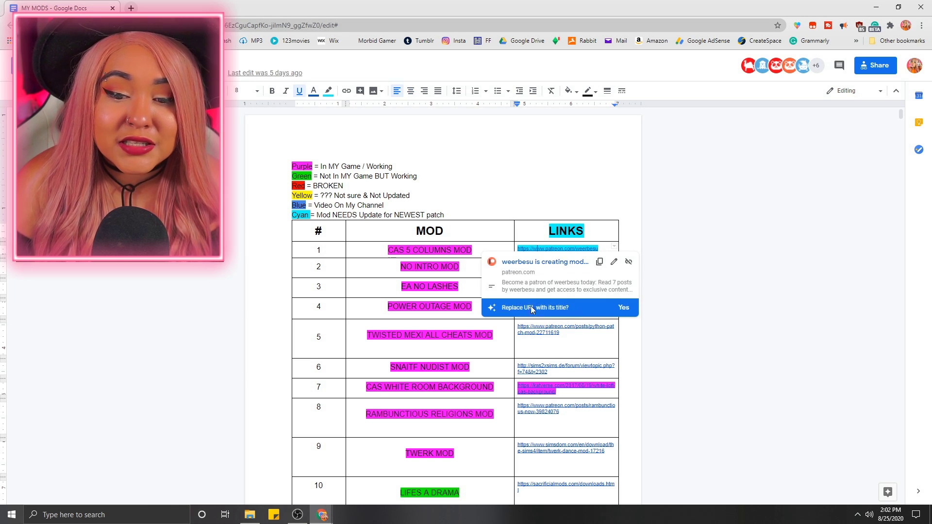
{"action": "left_click", "coordinate": [533, 262]}
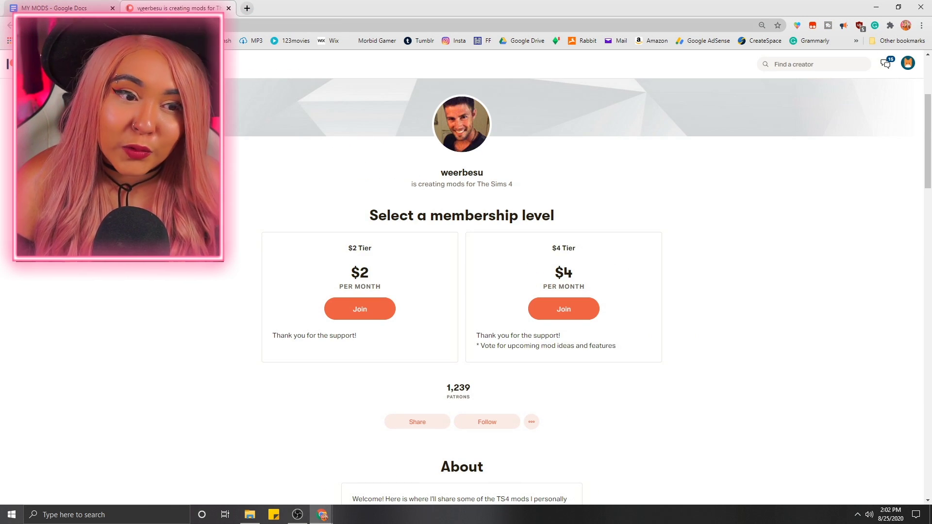
- Return from the creator's Patreon page to the MY MODS - Google Docs tab
{"action": "left_click", "coordinate": [63, 8]}
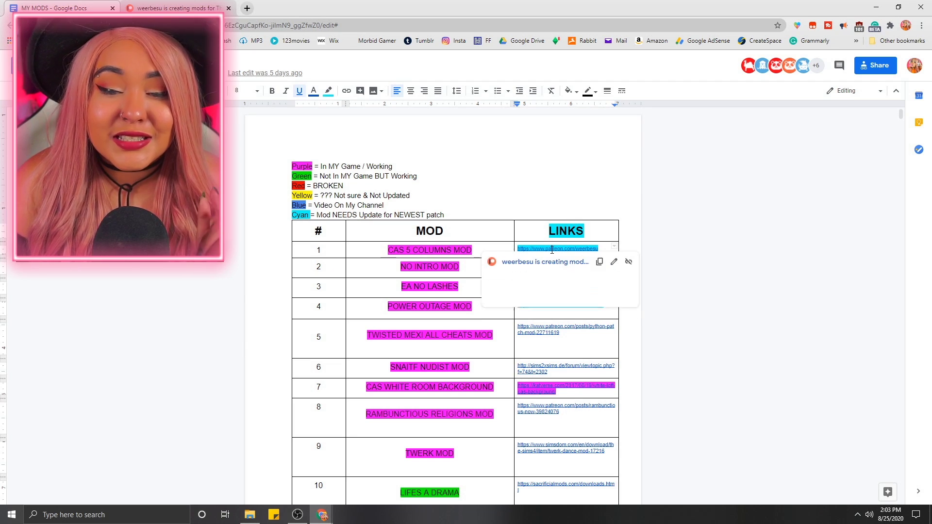
- Dismiss the link preview by selecting the CAS 5 COLUMNS MOD cell, then deselect it
{"action": "left_click_drag", "start_coordinate": [386, 253], "coordinate": [597, 243]}
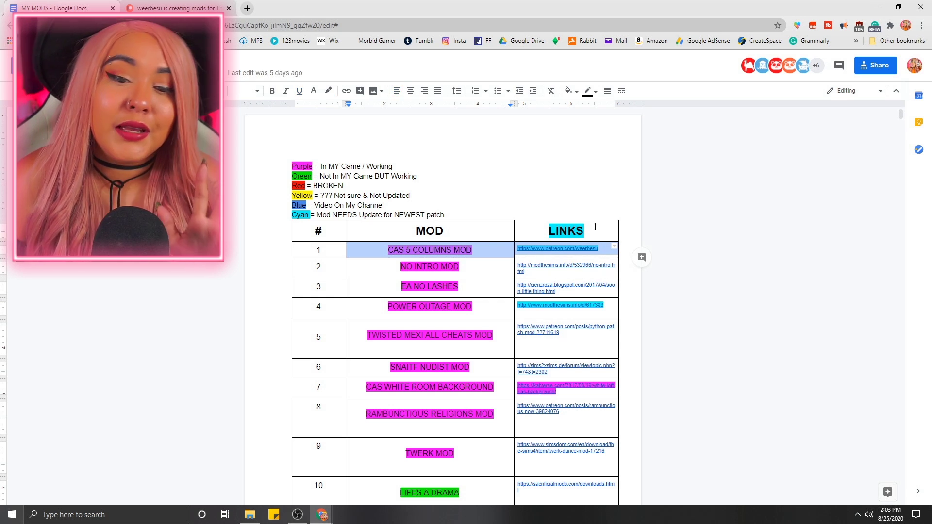
{"action": "left_click", "coordinate": [573, 196]}
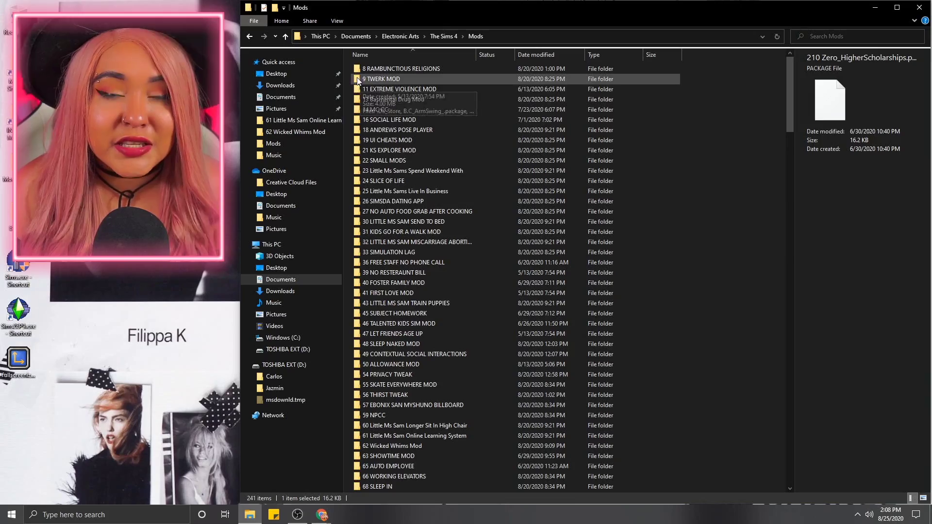
{"action": "left_click", "coordinate": [375, 68]}
{"action": "scroll", "coordinate": [582, 243], "scroll_direction": "down", "scroll_amount": 20}
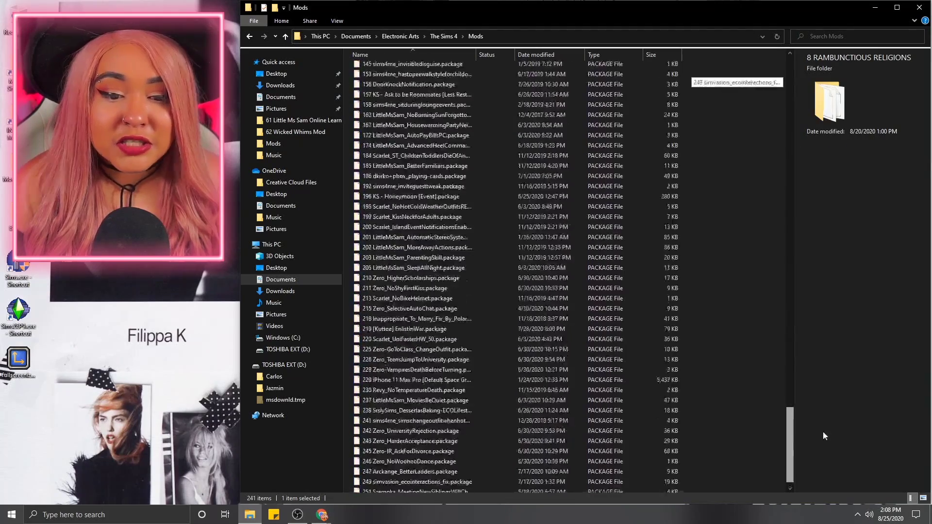
{"action": "left_click_drag", "start_coordinate": [819, 396], "coordinate": [822, 70]}
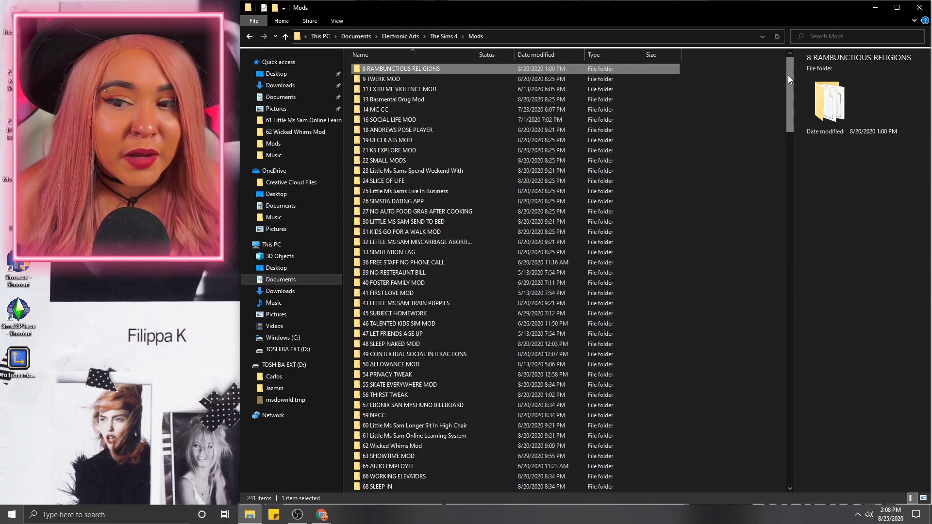
{"action": "left_click_drag", "start_coordinate": [348, 65], "coordinate": [602, 324]}
{"action": "scroll", "coordinate": [506, 357], "scroll_direction": "down", "scroll_amount": 8}
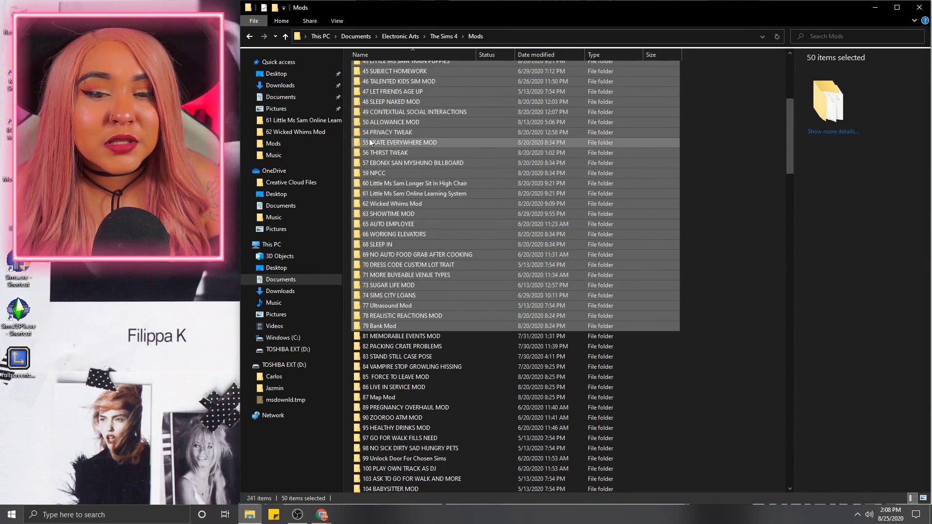
{"action": "left_click_drag", "start_coordinate": [366, 135], "coordinate": [284, 250]}
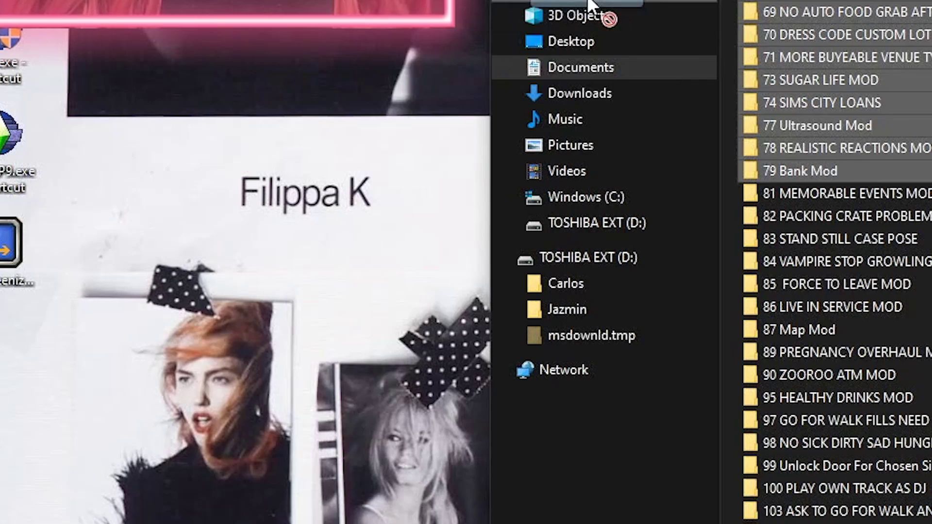
{"action": "left_click_drag", "start_coordinate": [588, 4], "coordinate": [362, 300]}
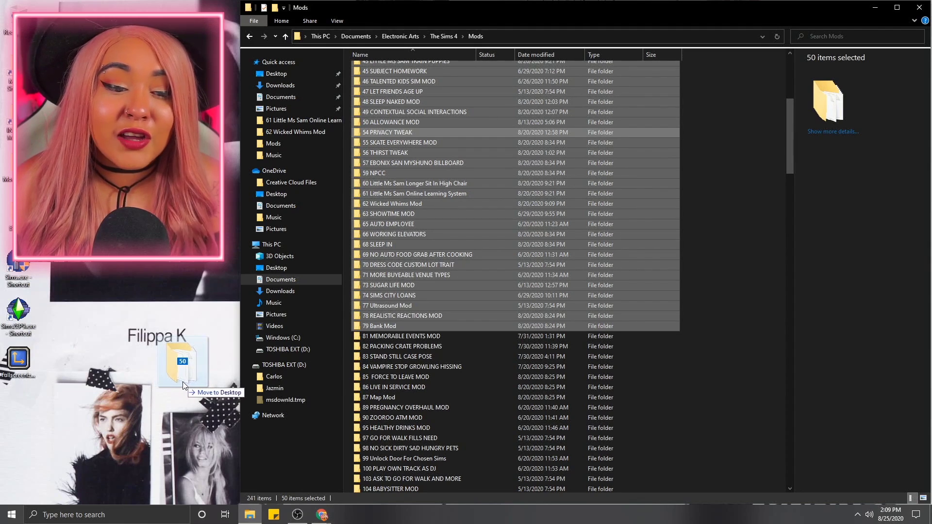
{"action": "left_click_drag", "start_coordinate": [183, 383], "coordinate": [447, 253]}
{"action": "scroll", "coordinate": [381, 247], "scroll_direction": "down", "scroll_amount": 4}
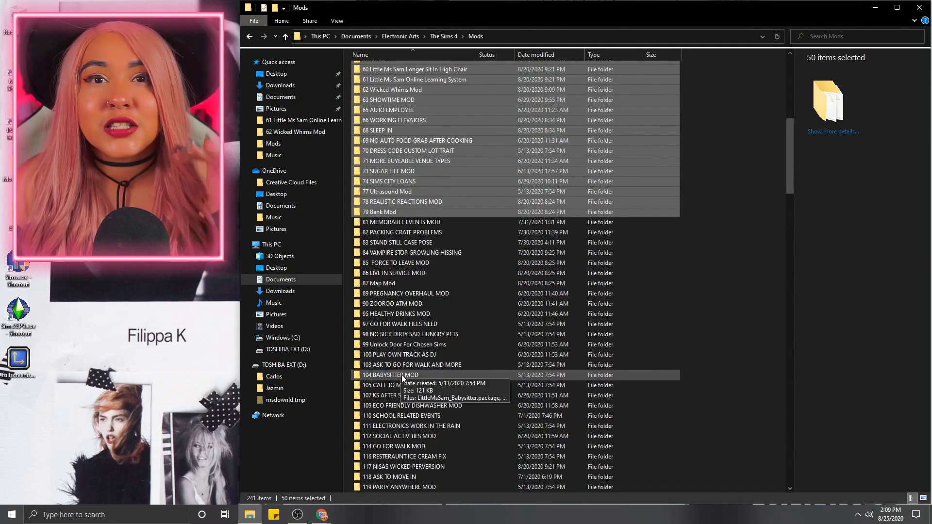
{"action": "scroll", "coordinate": [595, 288], "scroll_direction": "up", "scroll_amount": 12}
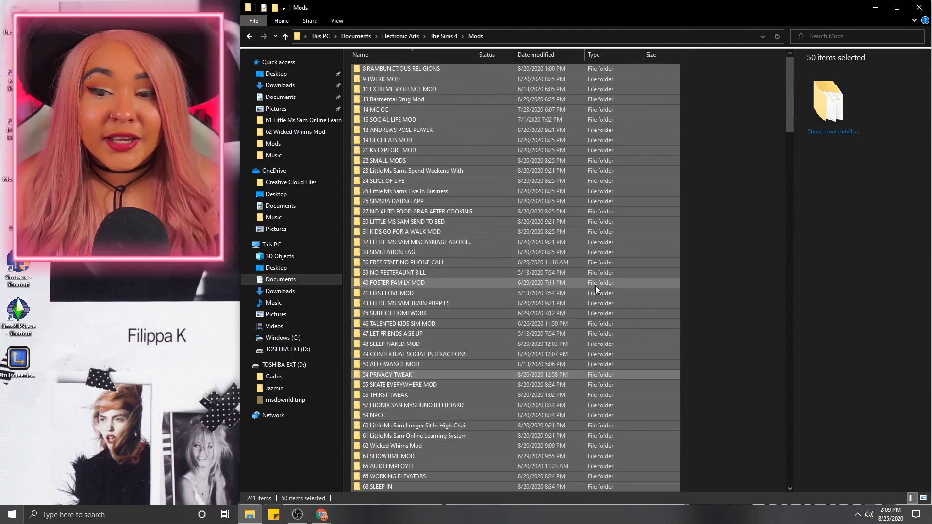
{"action": "left_click_drag", "start_coordinate": [348, 63], "coordinate": [449, 207]}
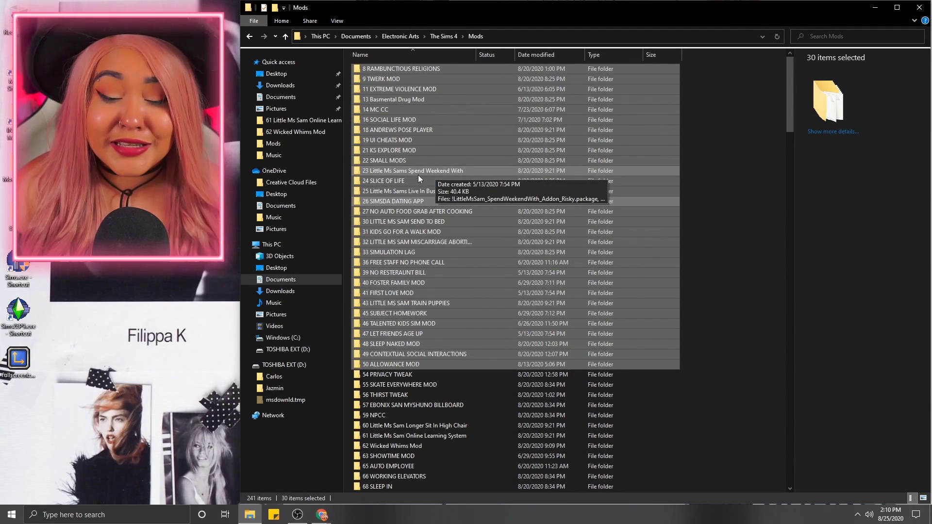
{"action": "left_click_drag", "start_coordinate": [418, 160], "coordinate": [518, 223]}
{"action": "left_click", "coordinate": [702, 96]}
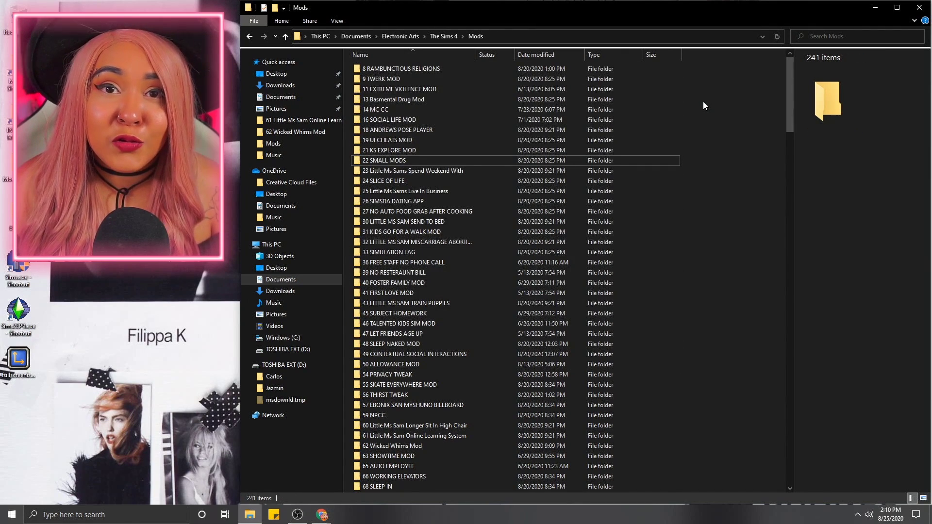